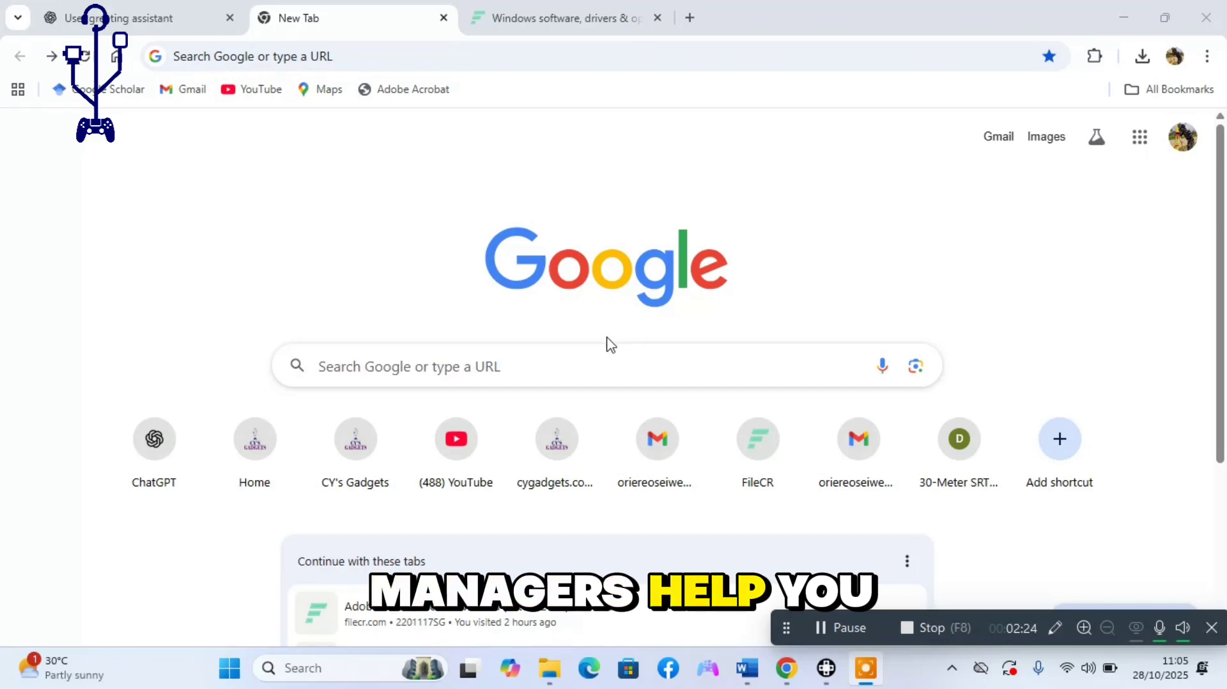
Search Google for "neat download manager" and open the official Neat Download Manager website.
click(530, 362)
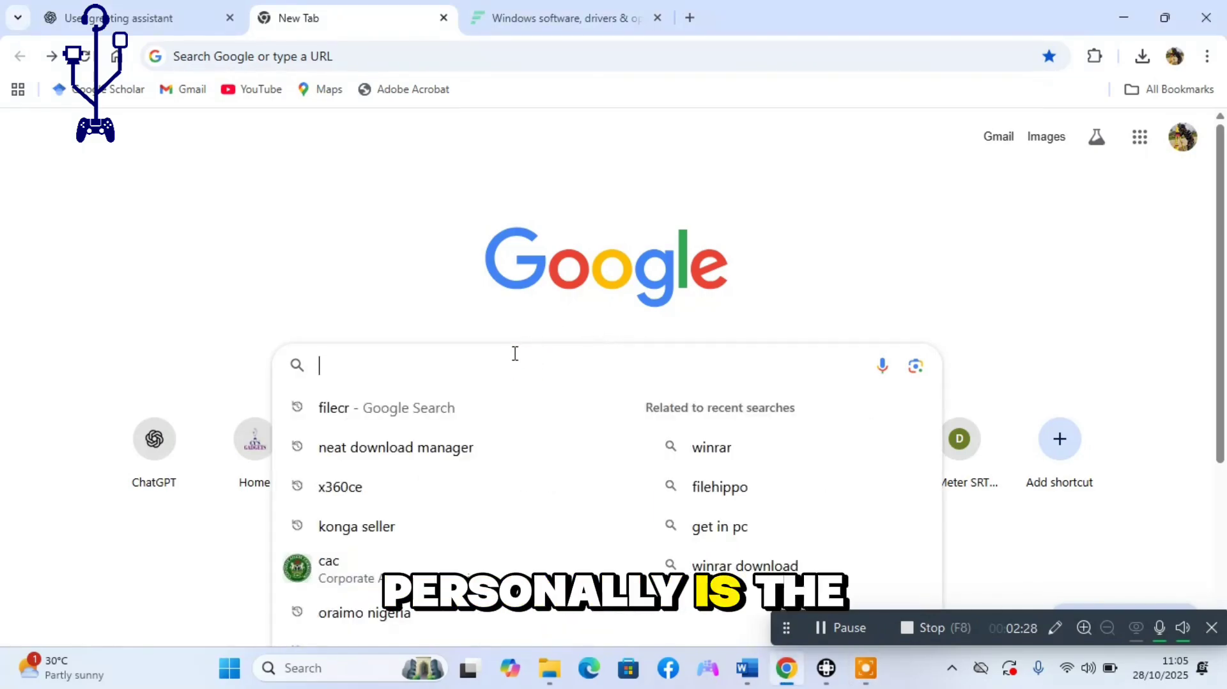
text(neat download manager)
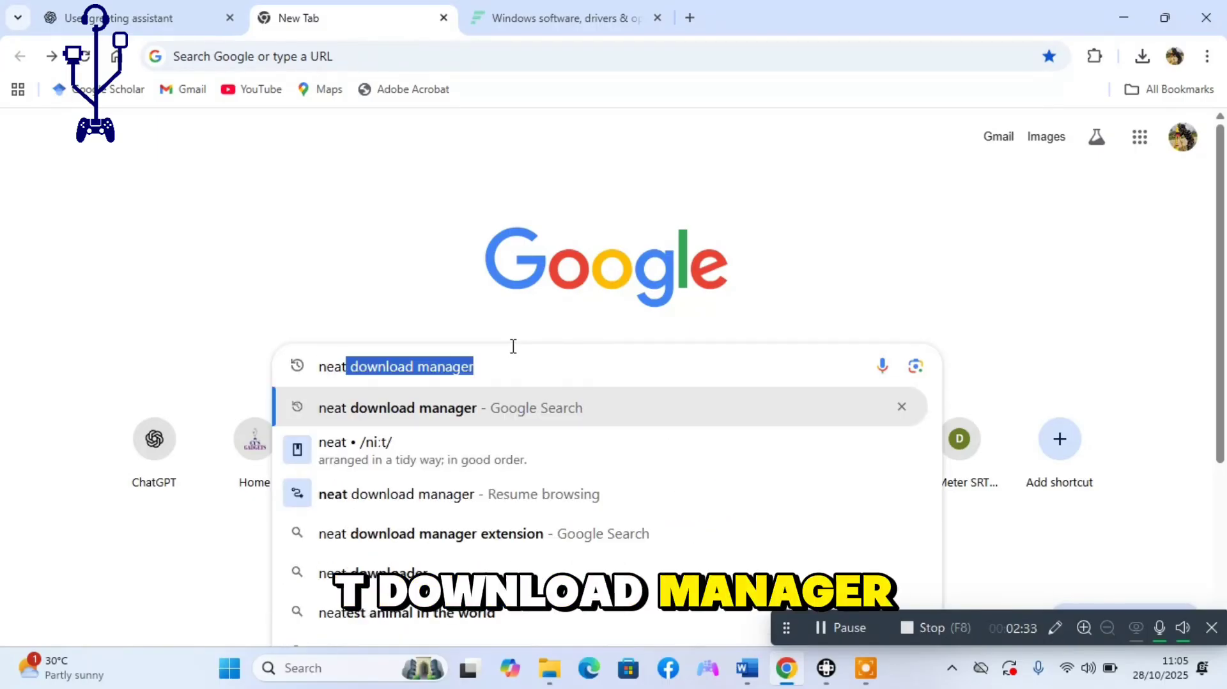
key(Return)
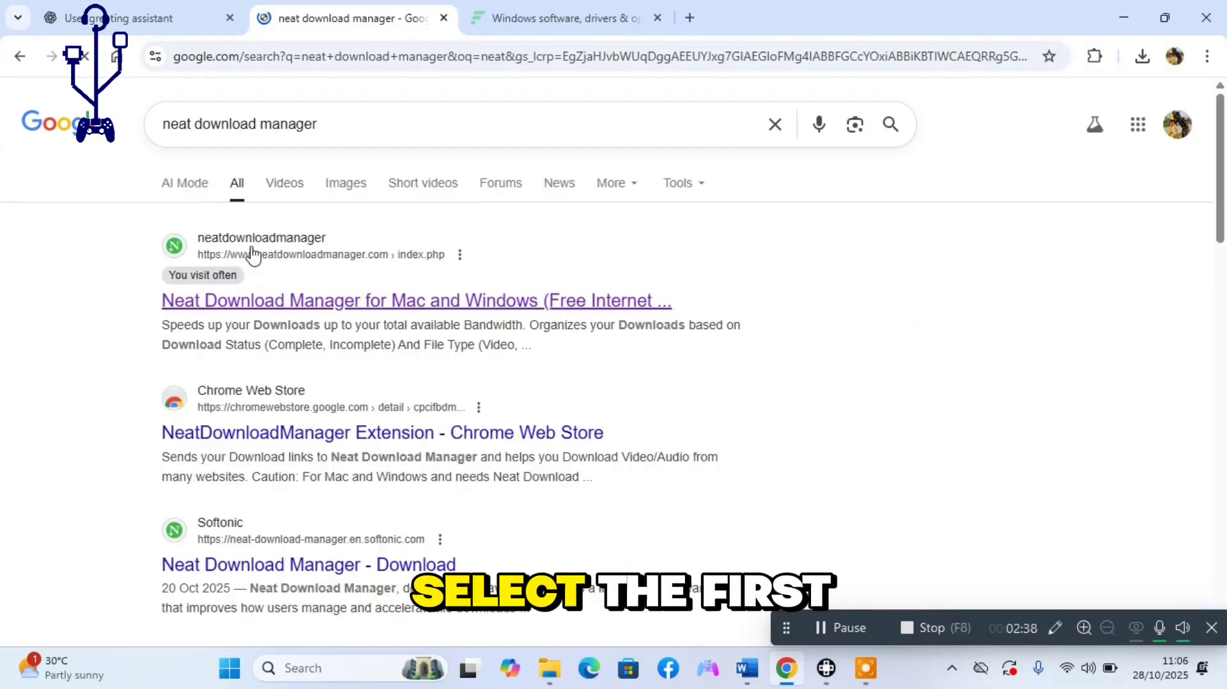
click(265, 299)
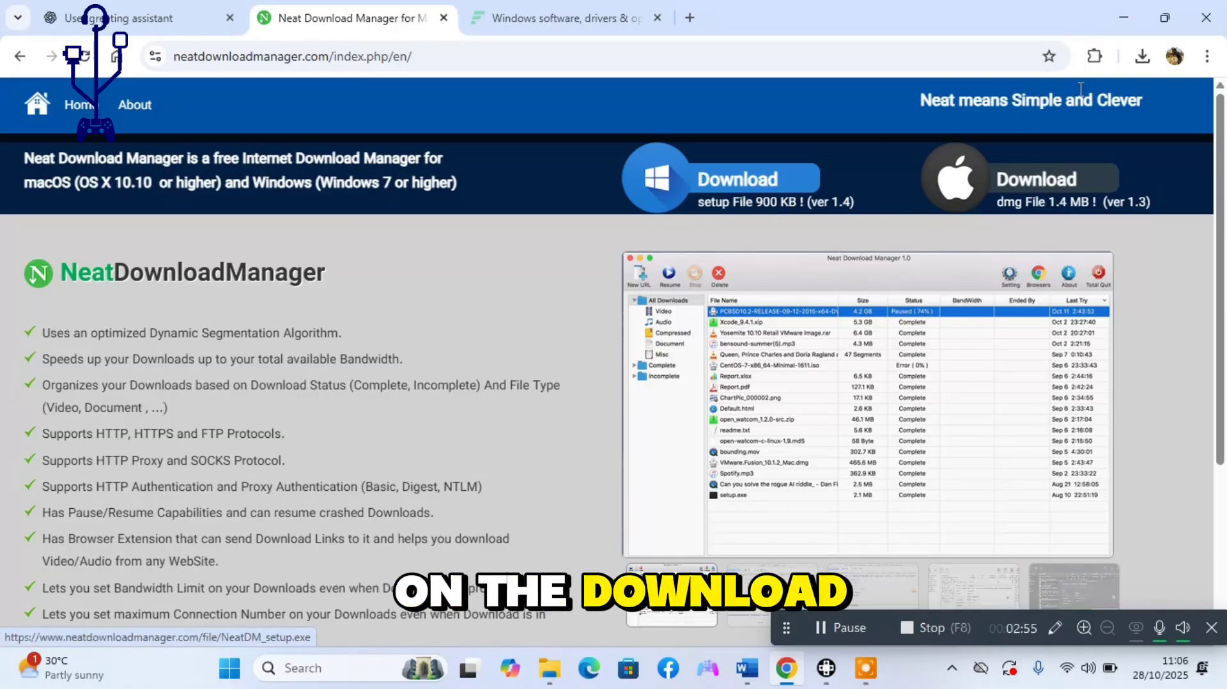
Check the desktop for the Neat Download Manager shortcut and return to the browser.
click(1122, 19)
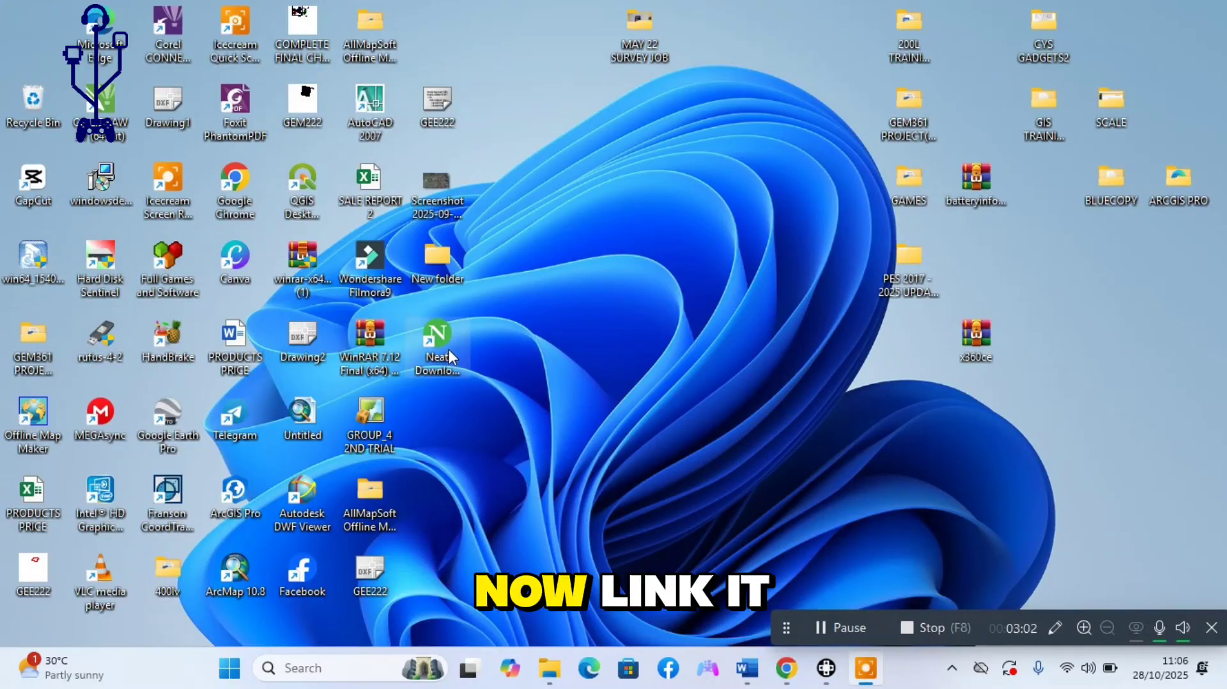
click(786, 668)
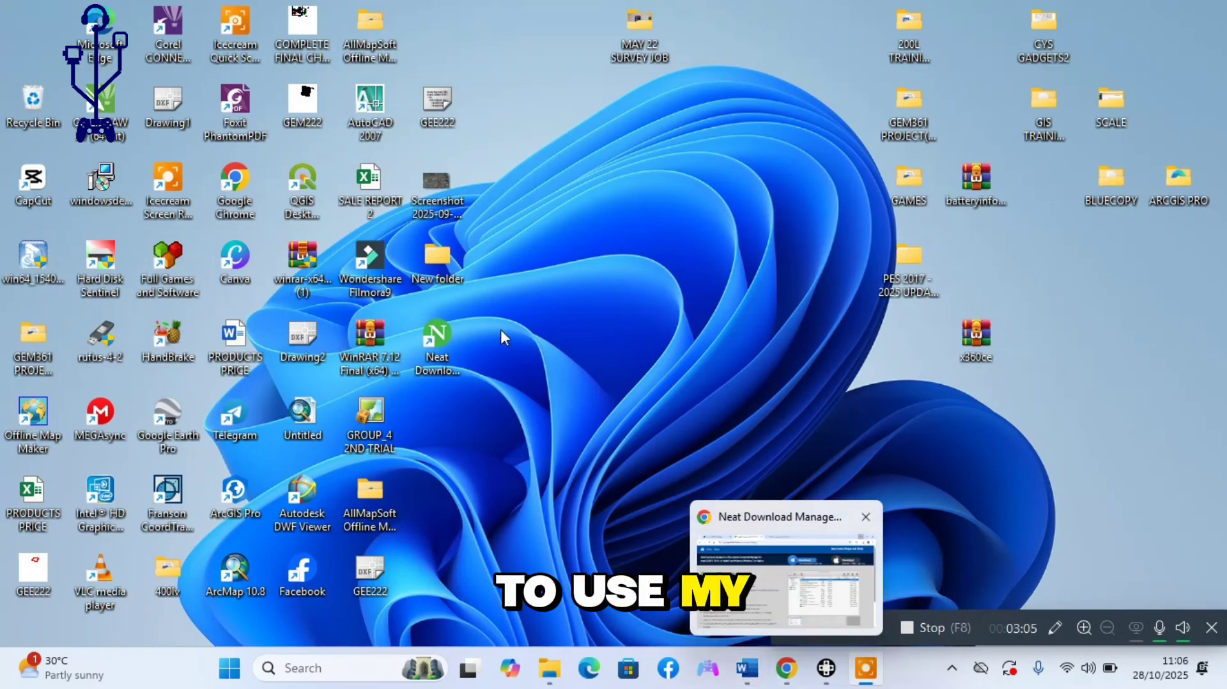
click(786, 677)
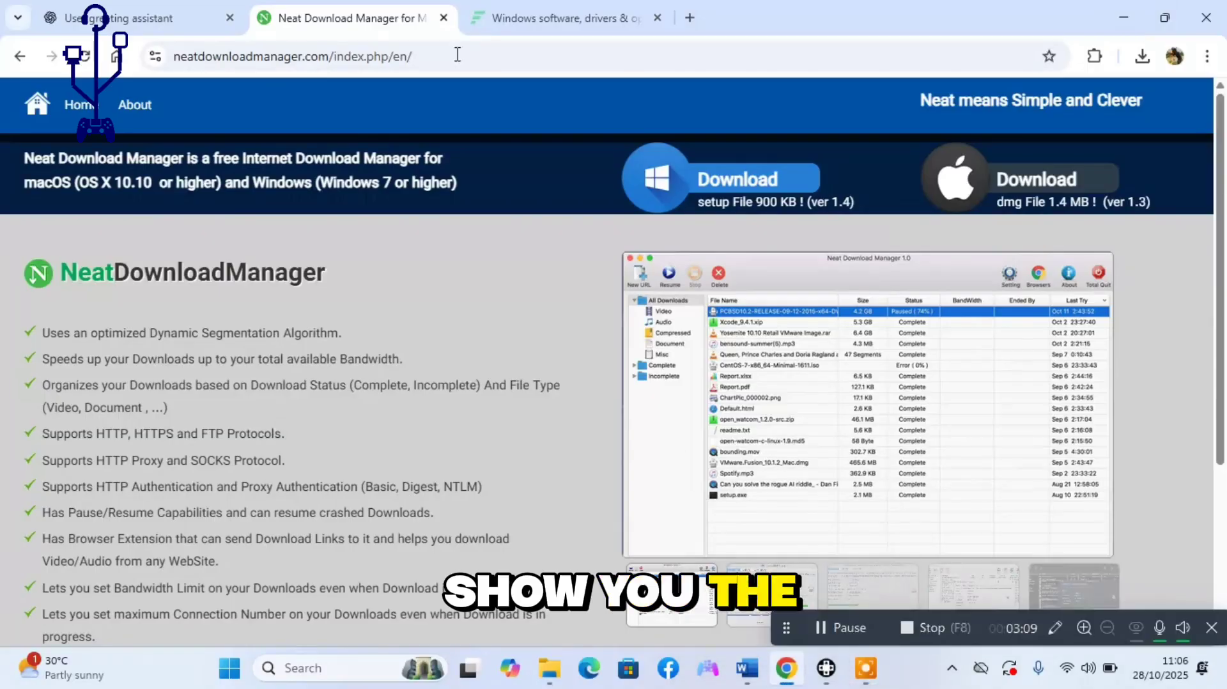
Bring up the FileCR Windows software list, search Windows for "stop" and open the Clock app.
click(506, 22)
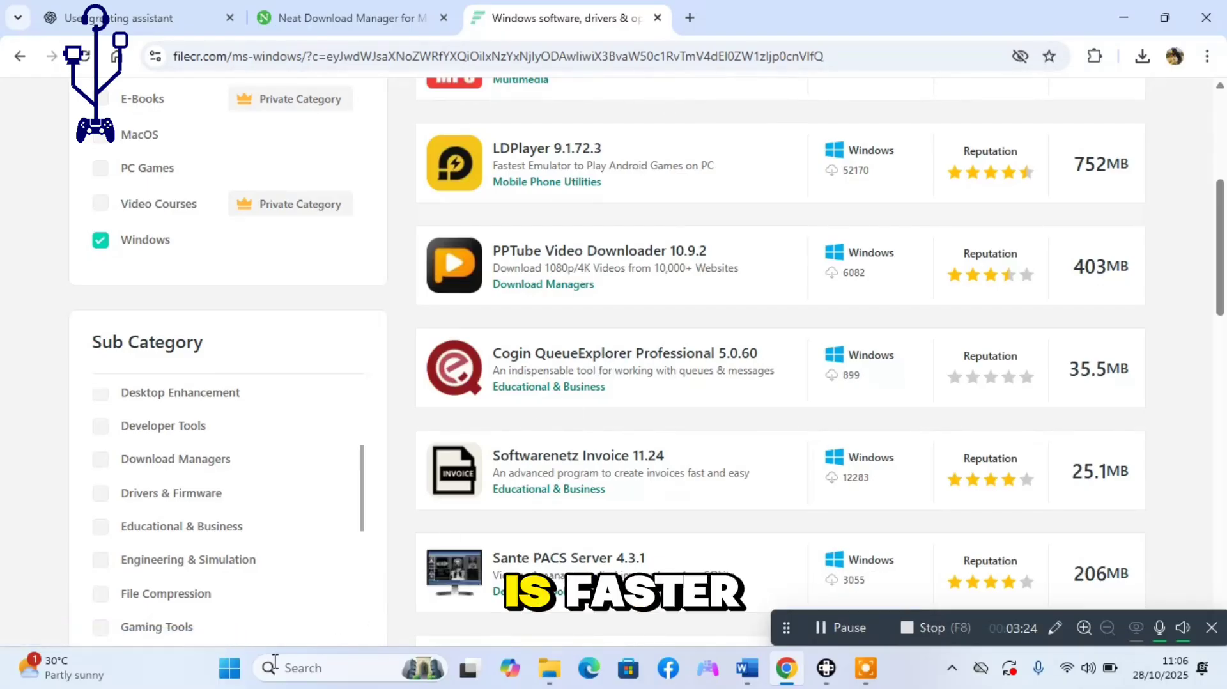
click(307, 662)
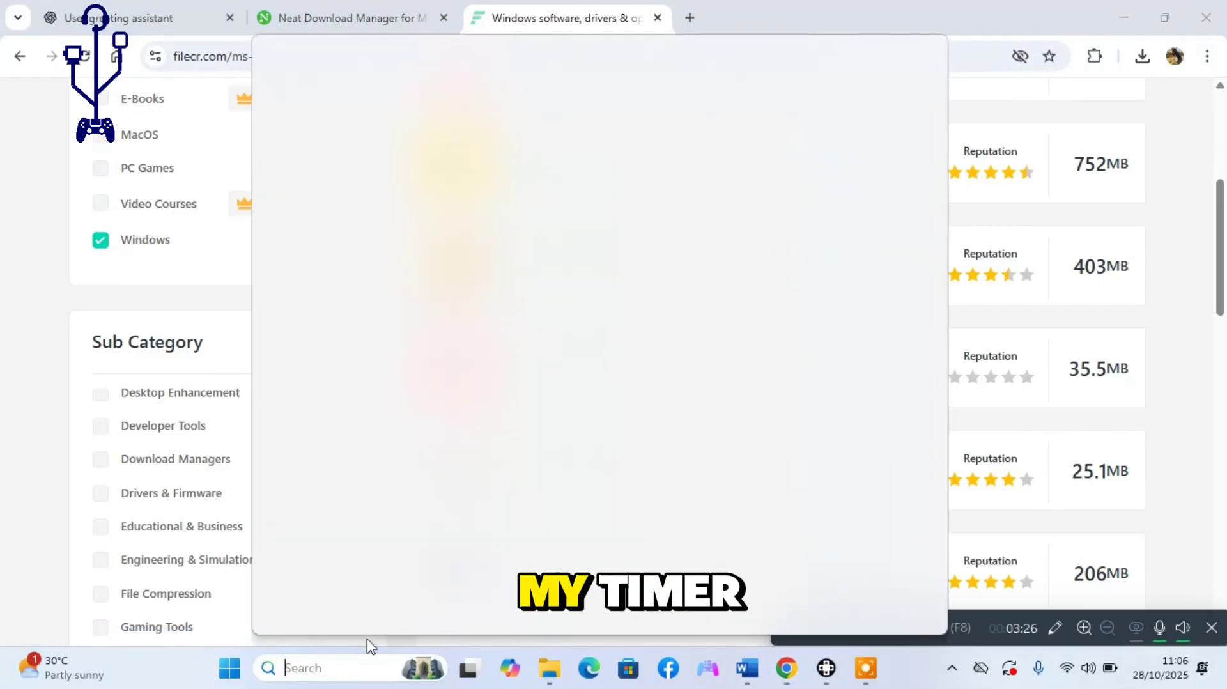
text(stop)
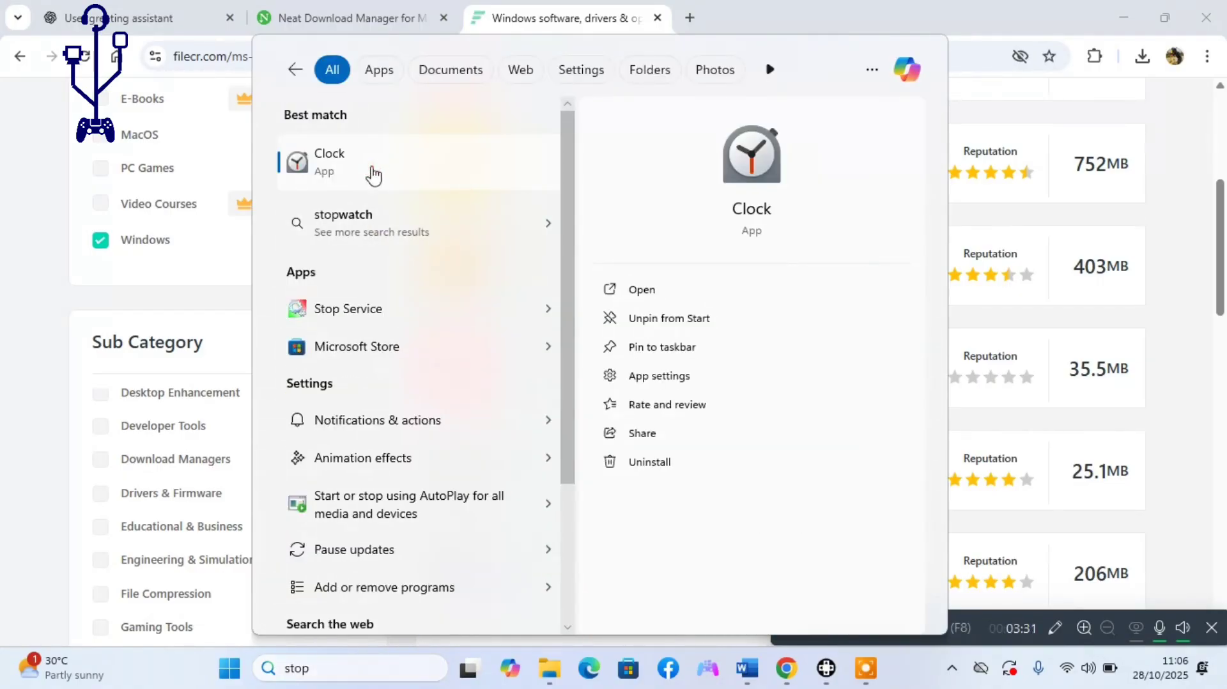
click(375, 167)
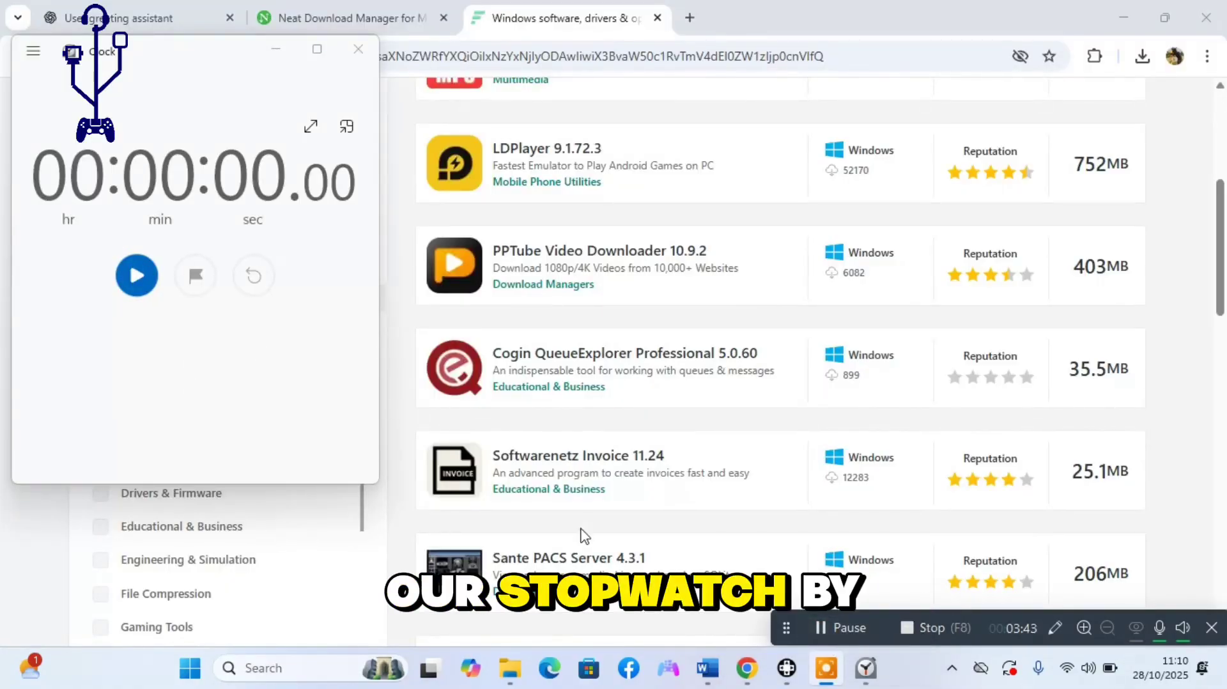
Open the Cogin QueueExplorer Professional 5.0.60 page on FileCR and start its direct download.
click(519, 366)
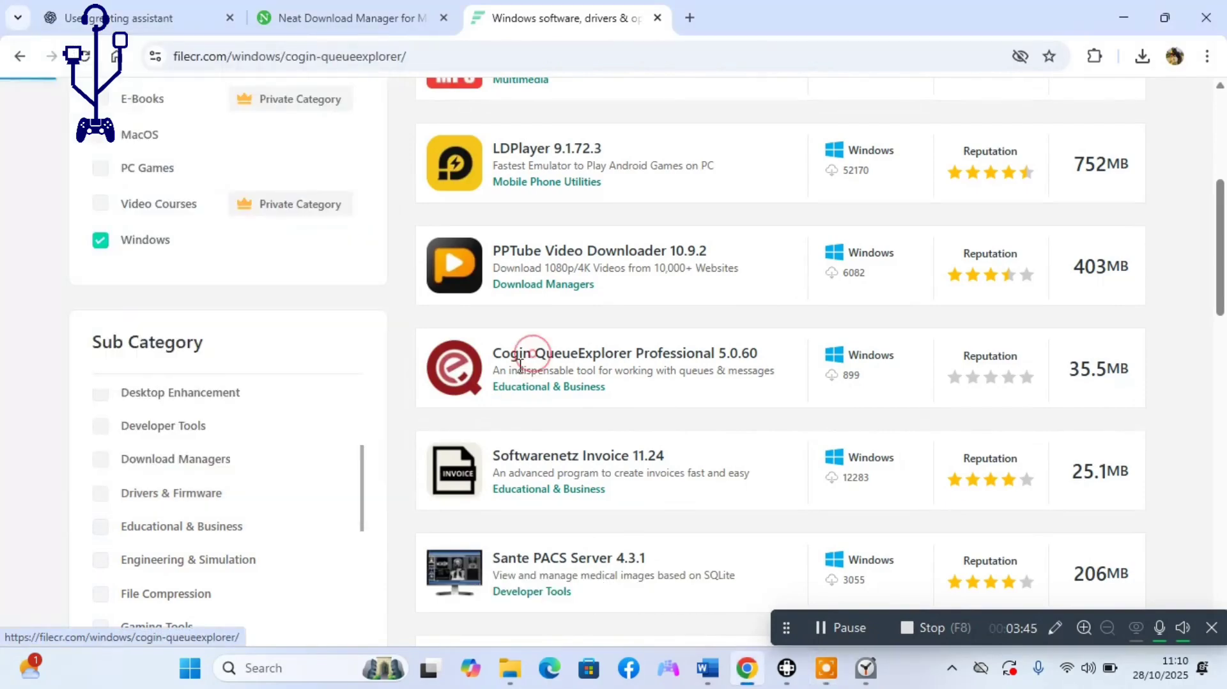
scroll(563, 460, down, 6)
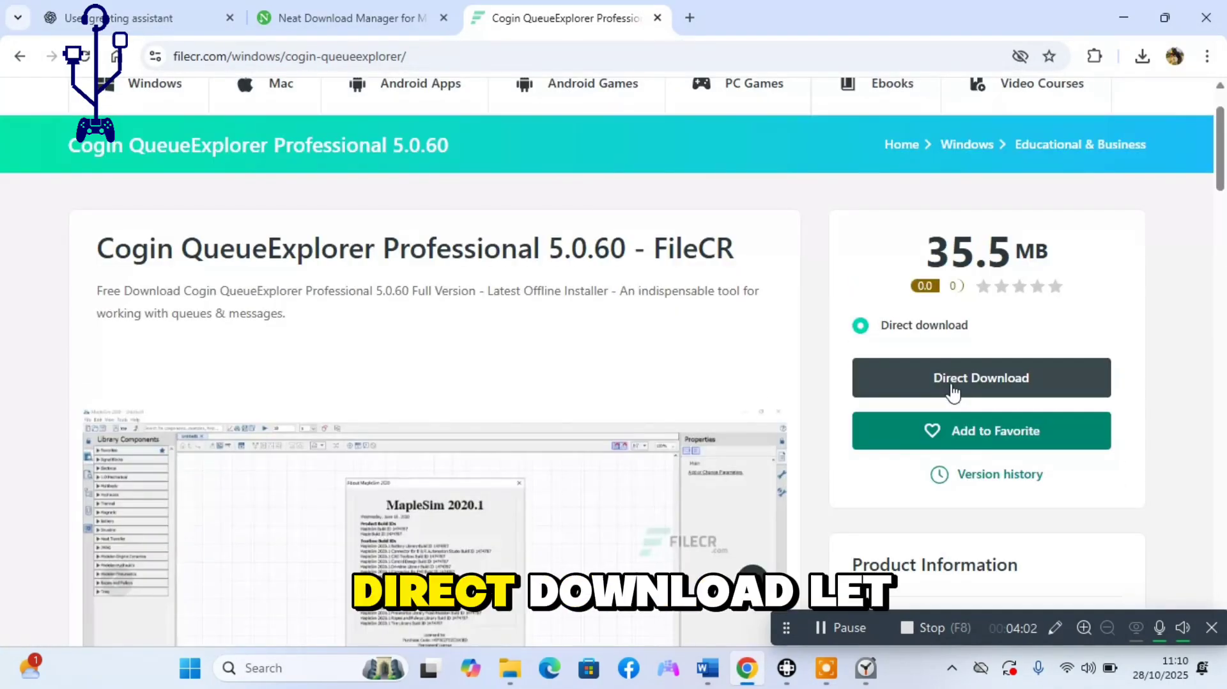
click(867, 670)
click(915, 382)
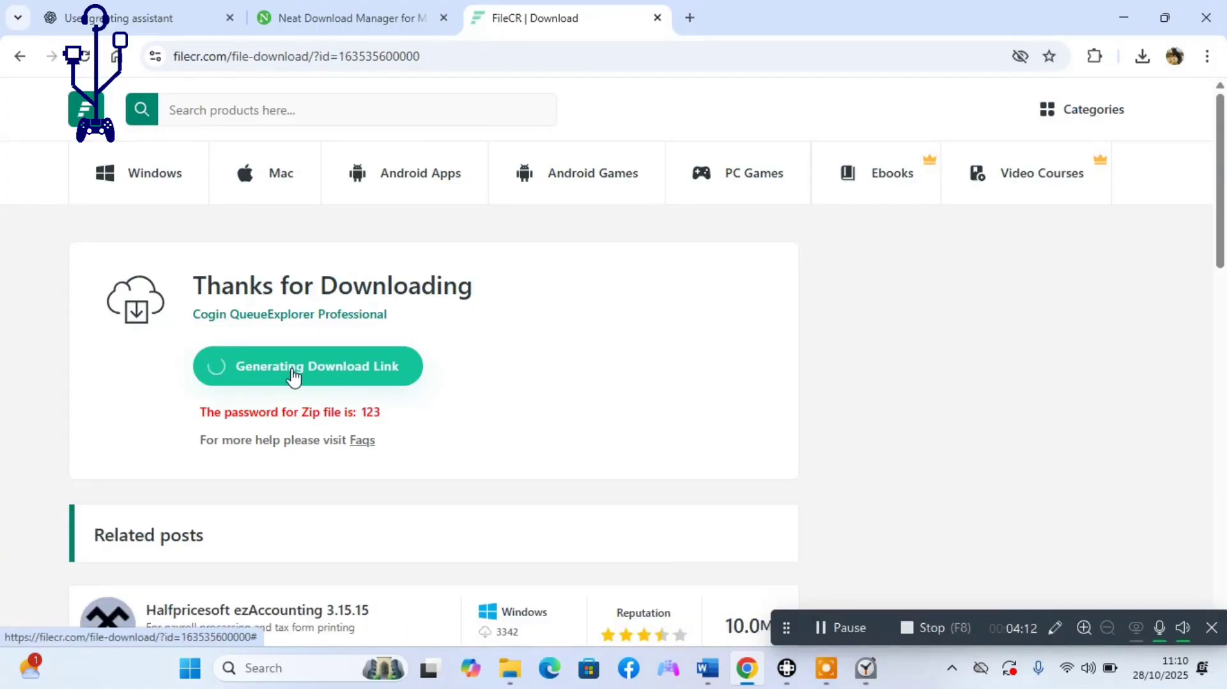
click(293, 376)
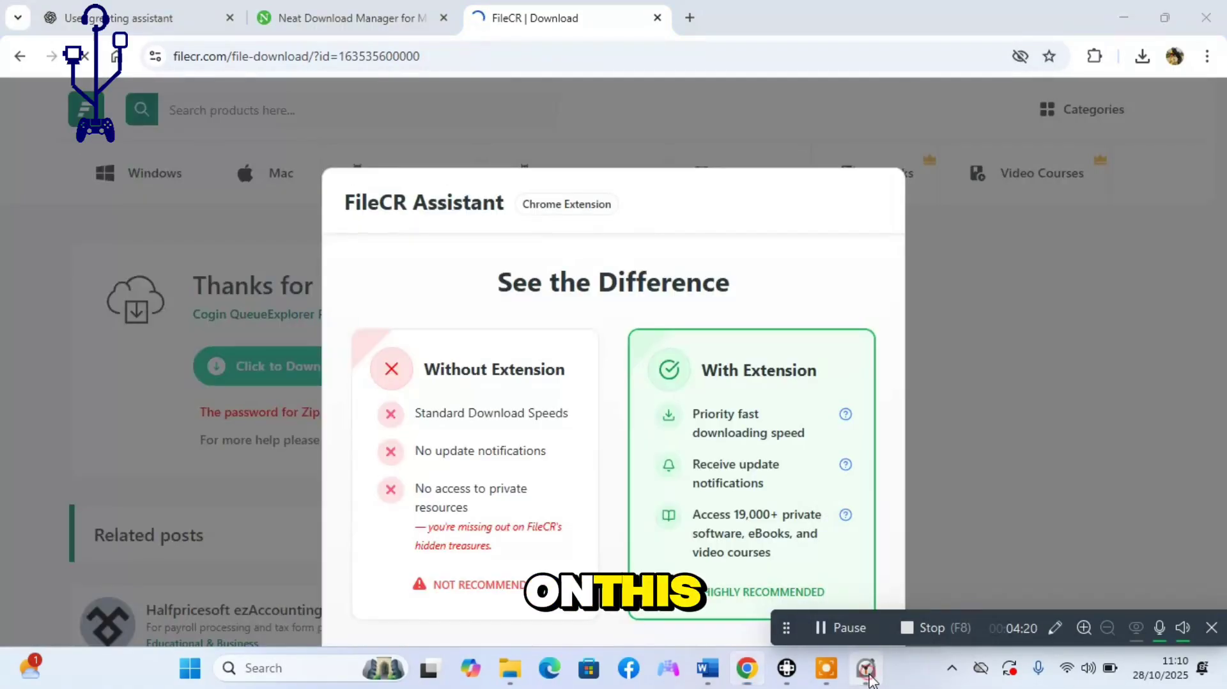
Start the stopwatch to time the browser download and display the recent download history.
click(866, 669)
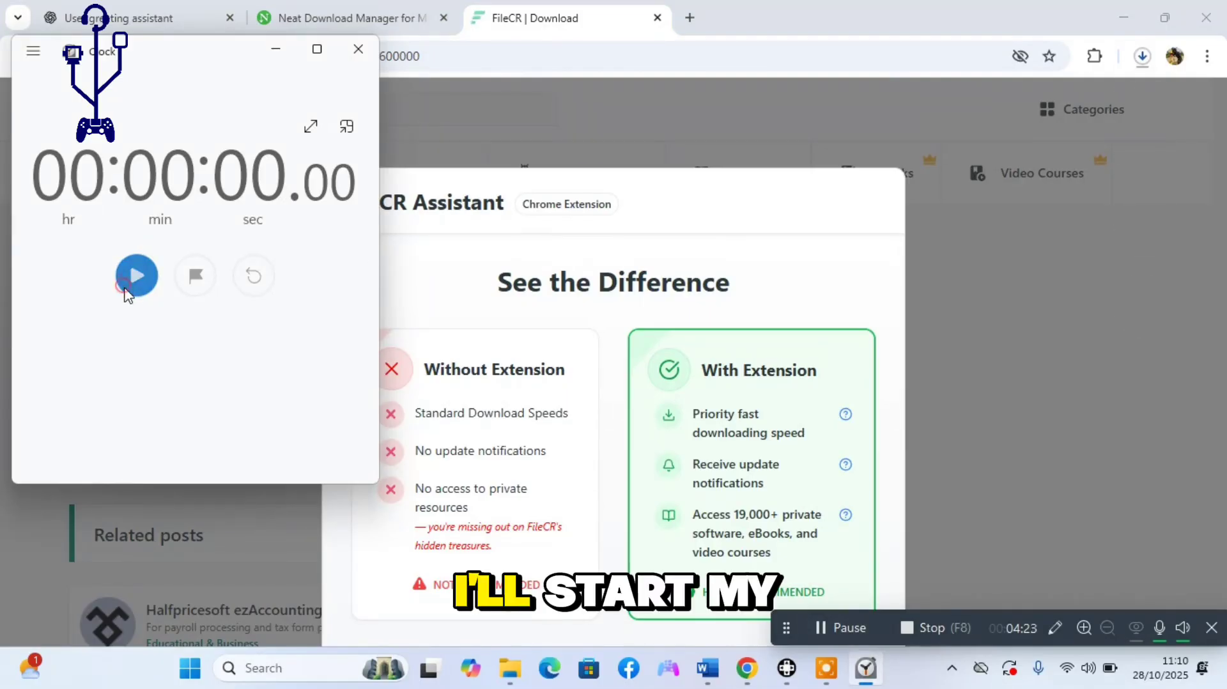
click(133, 279)
click(1143, 56)
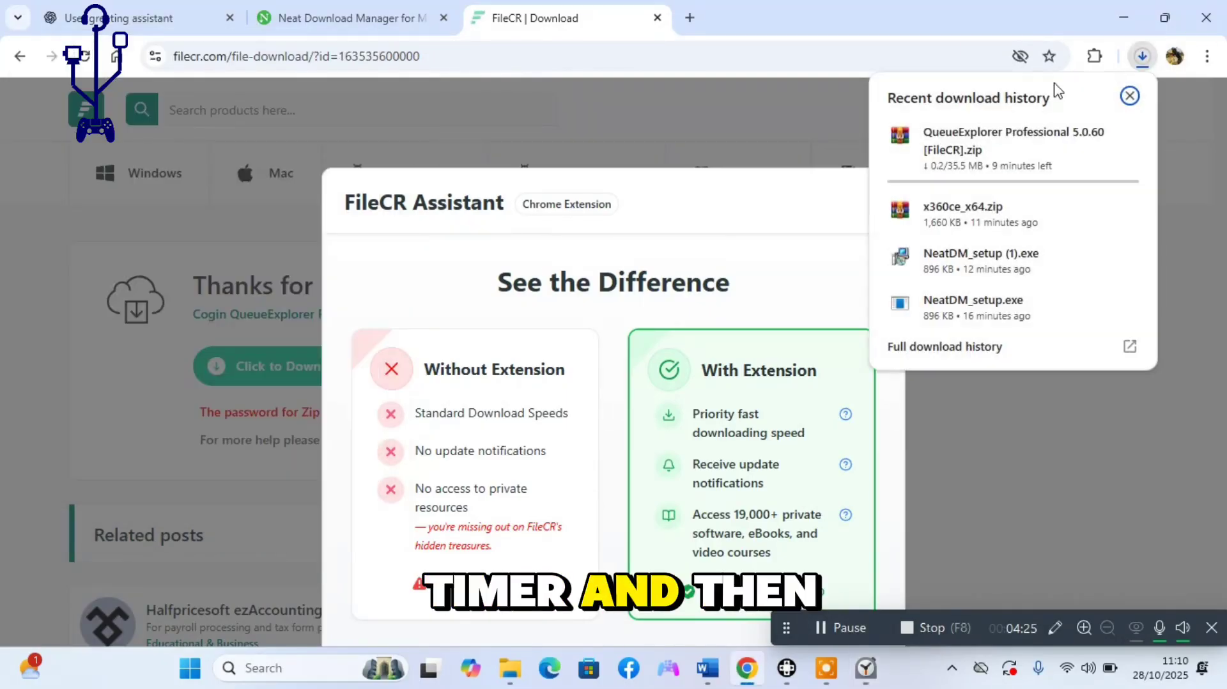
Monitor the QueueExplorer download against the running stopwatch and stop the stopwatch when the file is done.
click(866, 669)
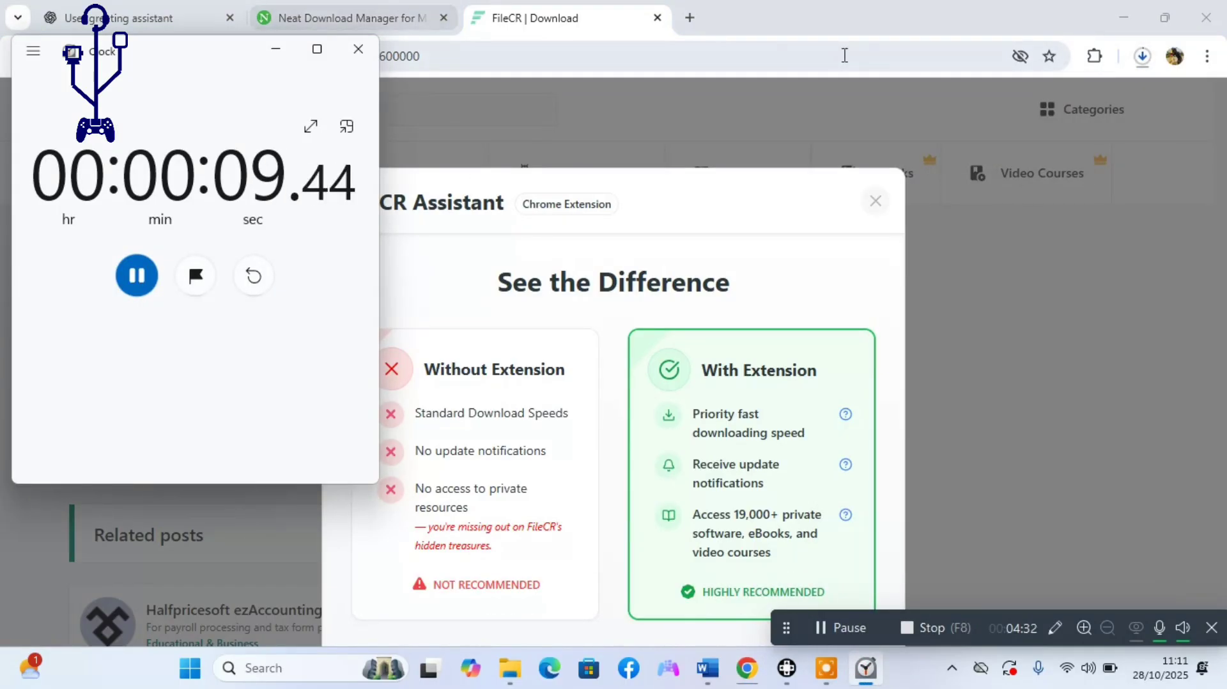
click(1141, 57)
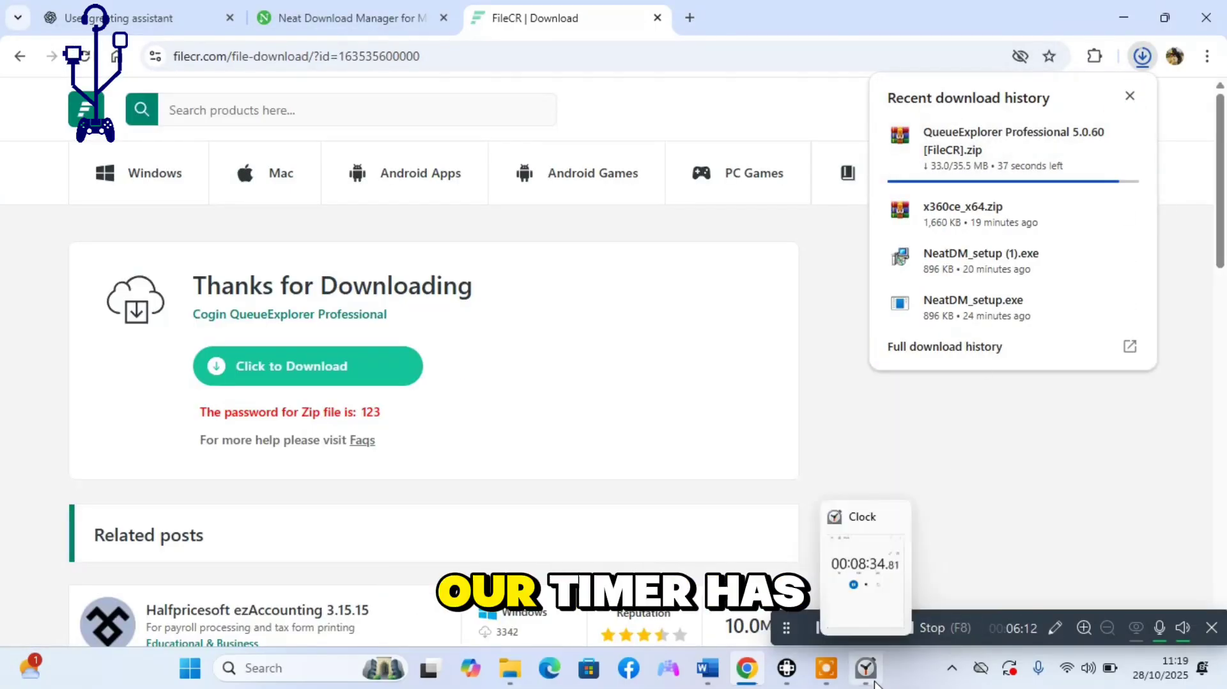
click(865, 668)
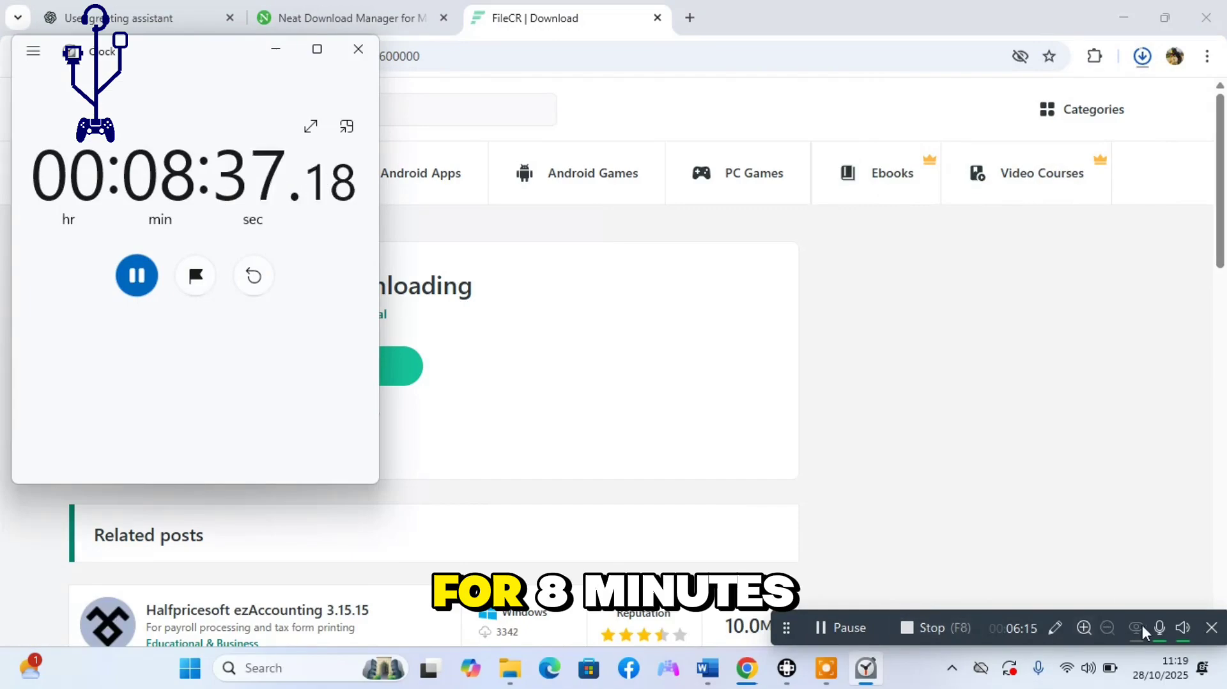
click(1158, 631)
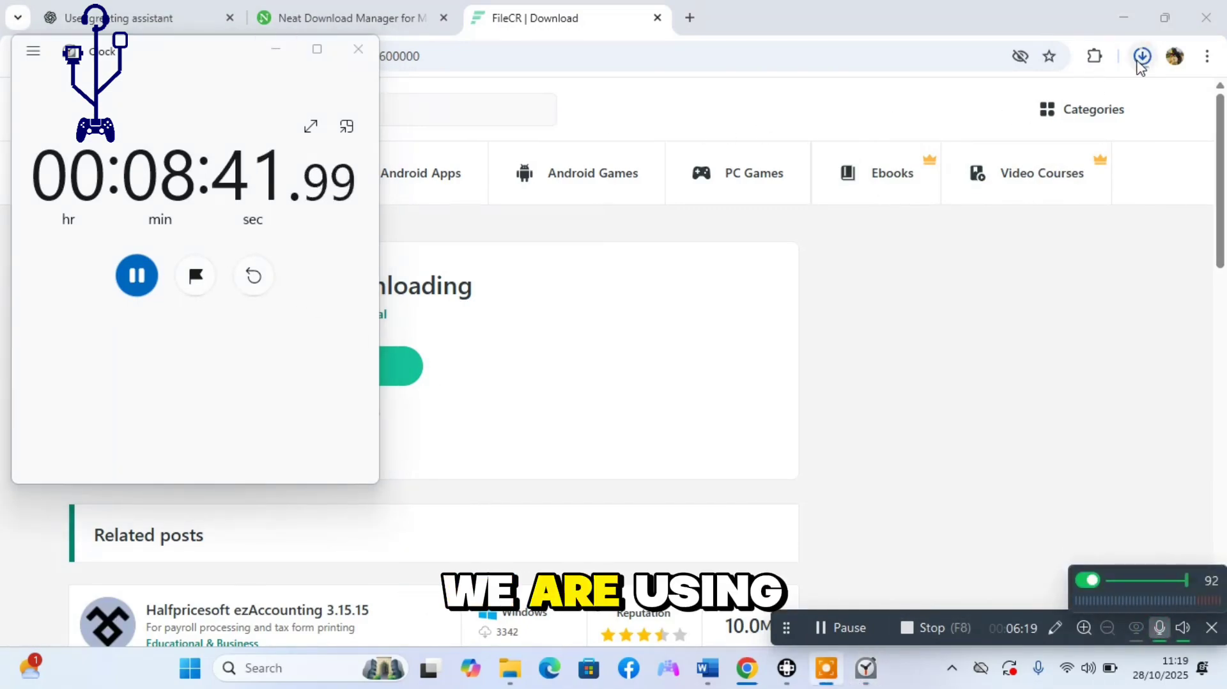
click(1141, 64)
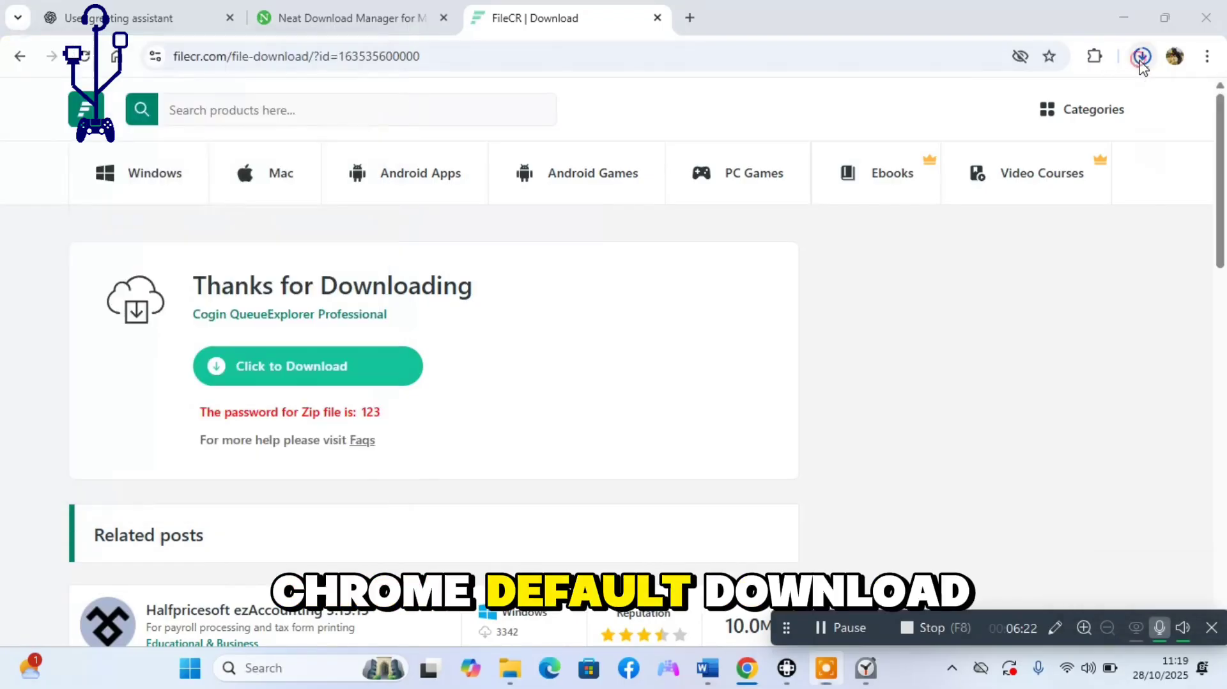
click(1141, 62)
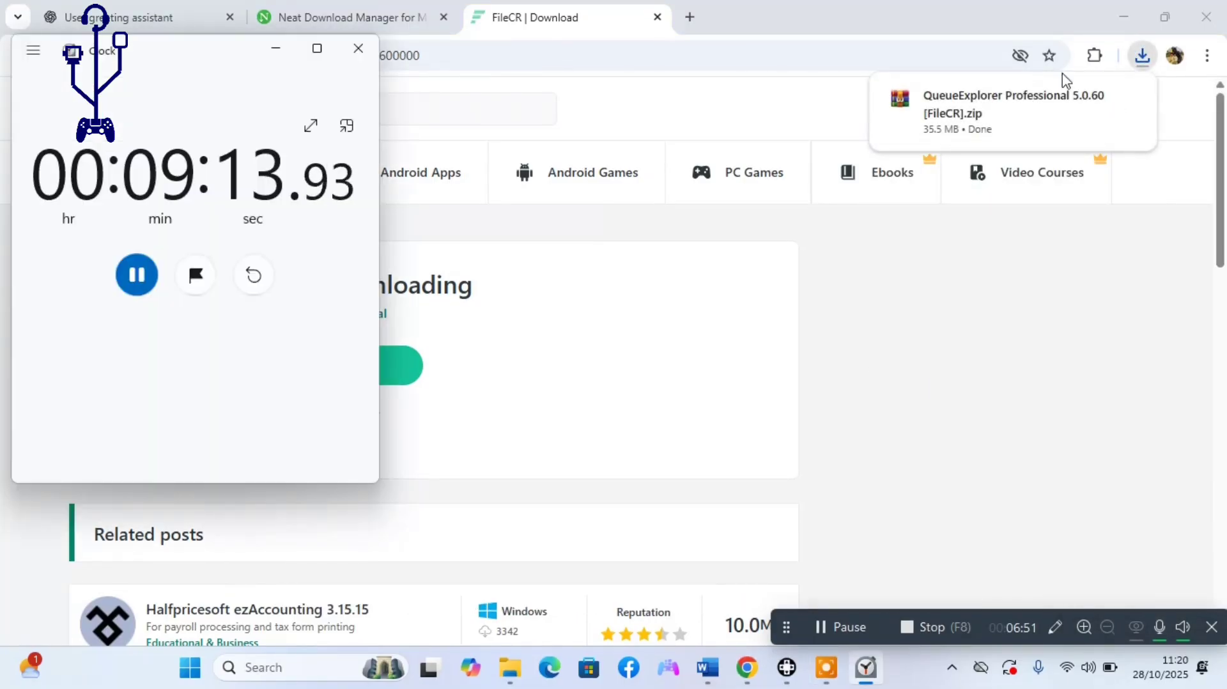
click(133, 282)
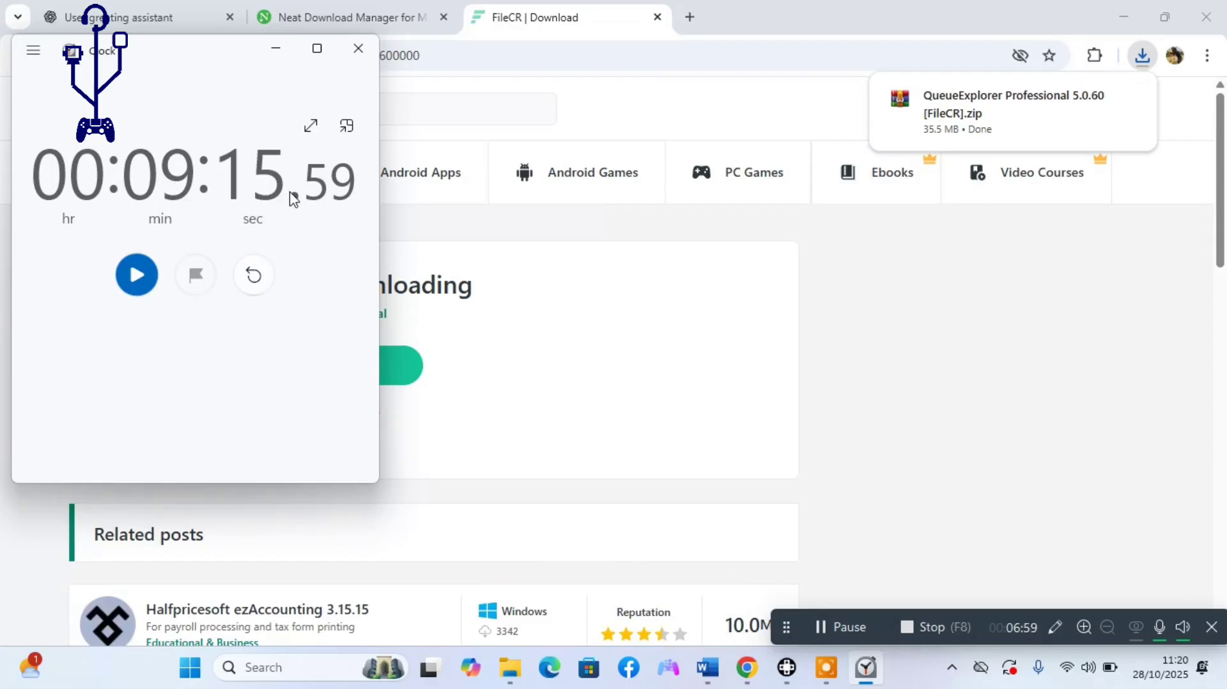
mouse_move(961, 142)
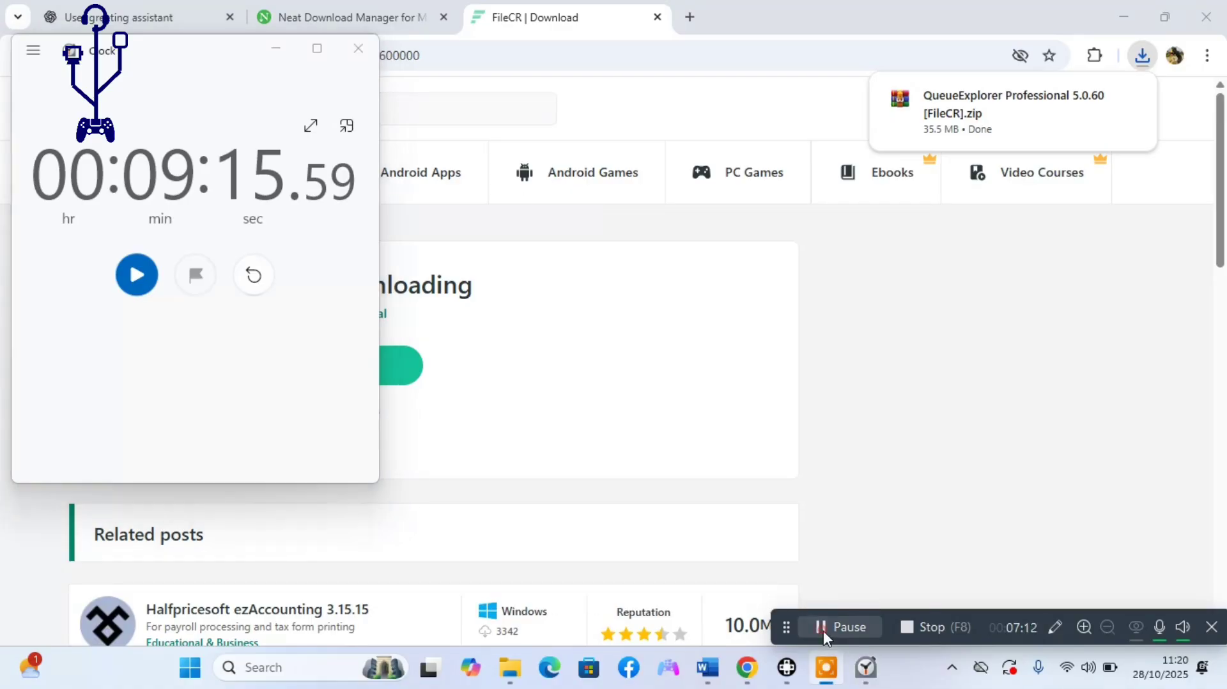
Launch Neat Download Manager from the desktop and open its Chrome extension page from the browser integration options.
key(super+d)
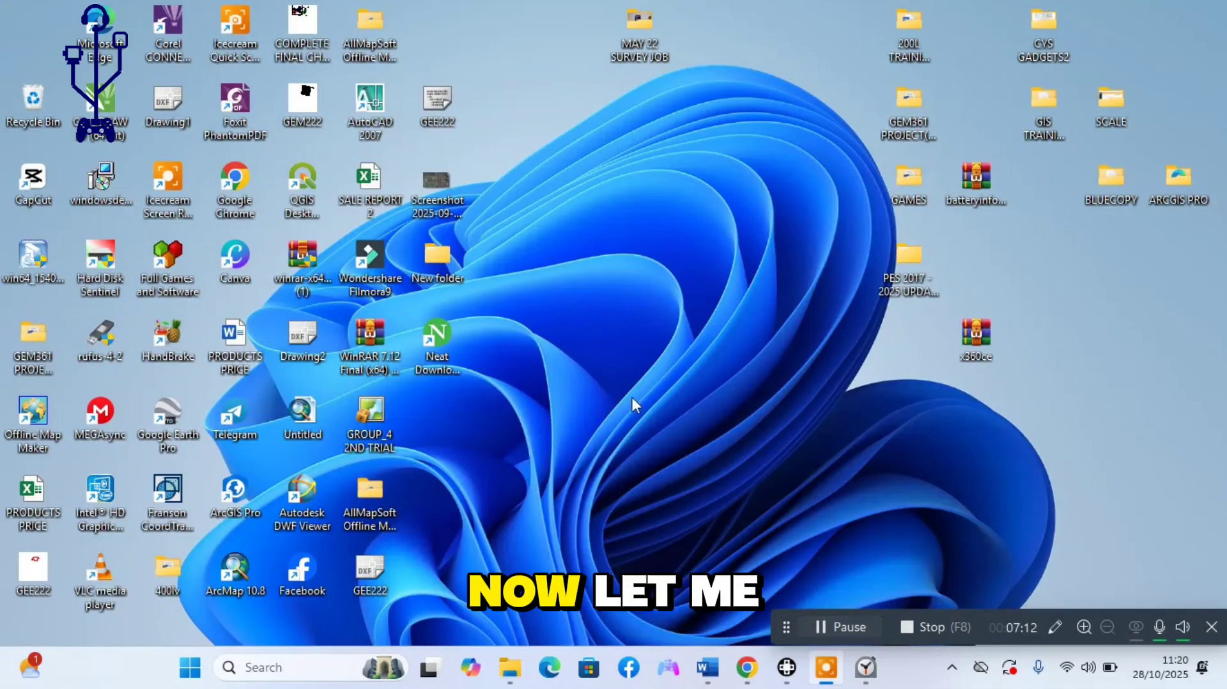
double_click(447, 345)
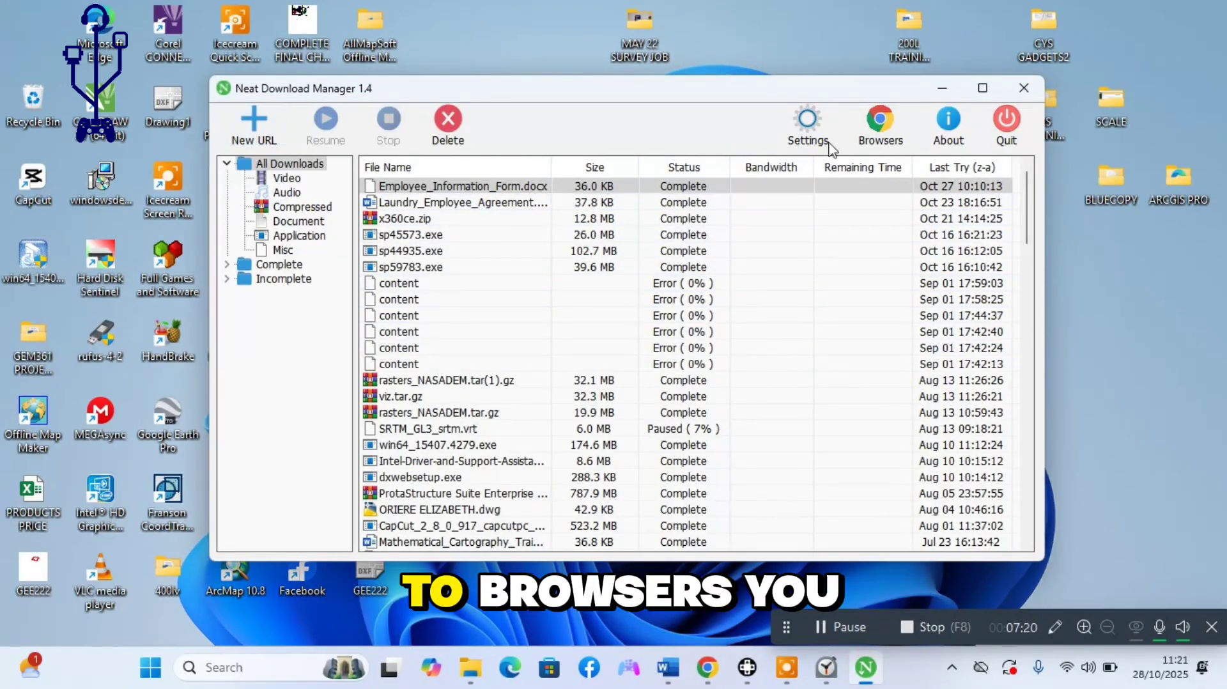
click(880, 139)
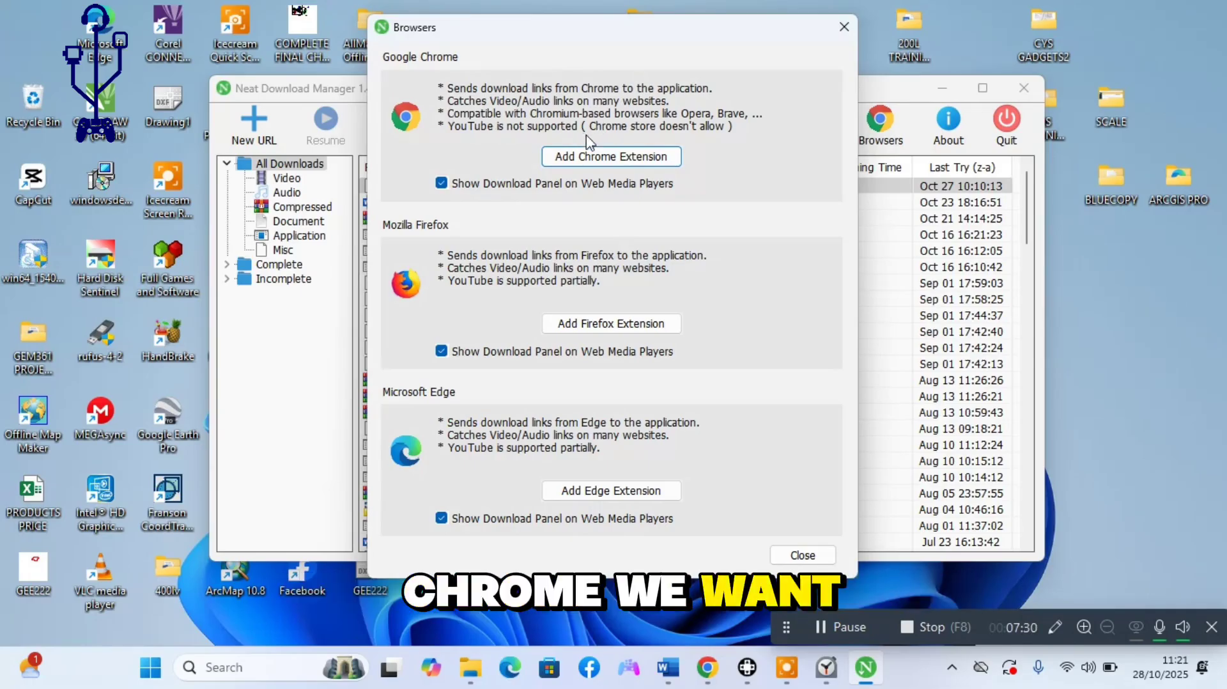
click(608, 161)
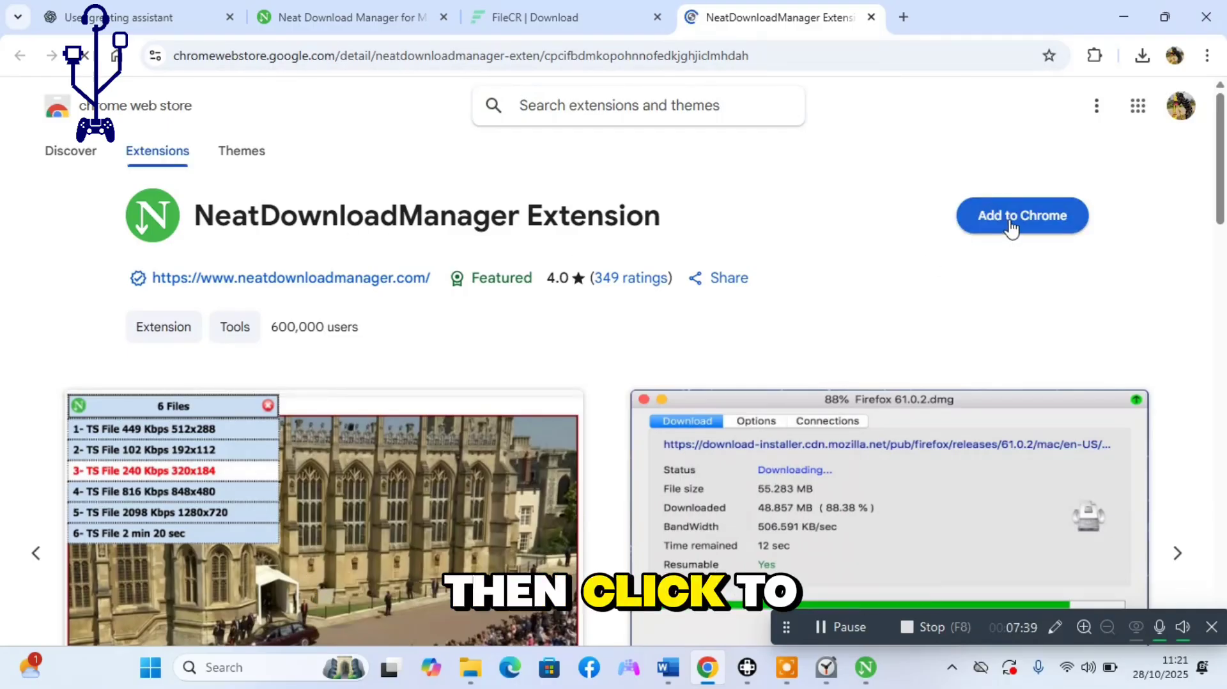
Add the NeatDownloadManager Extension to Chrome and dismiss the installation notice.
click(1008, 225)
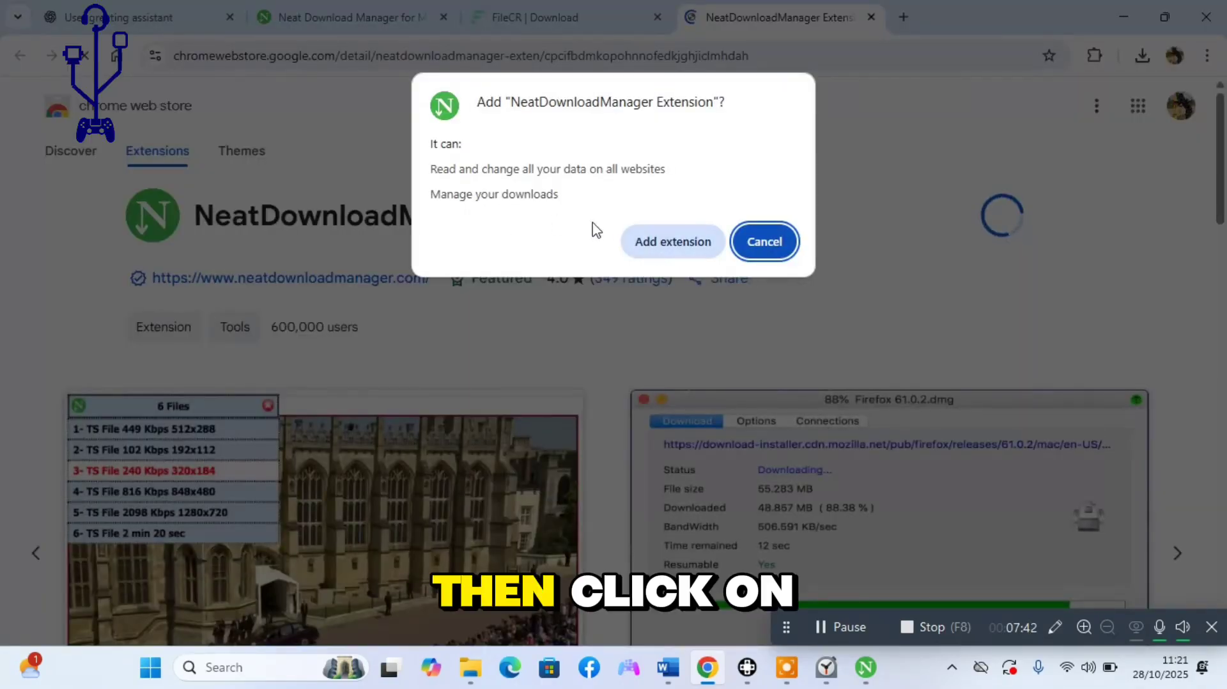
click(664, 244)
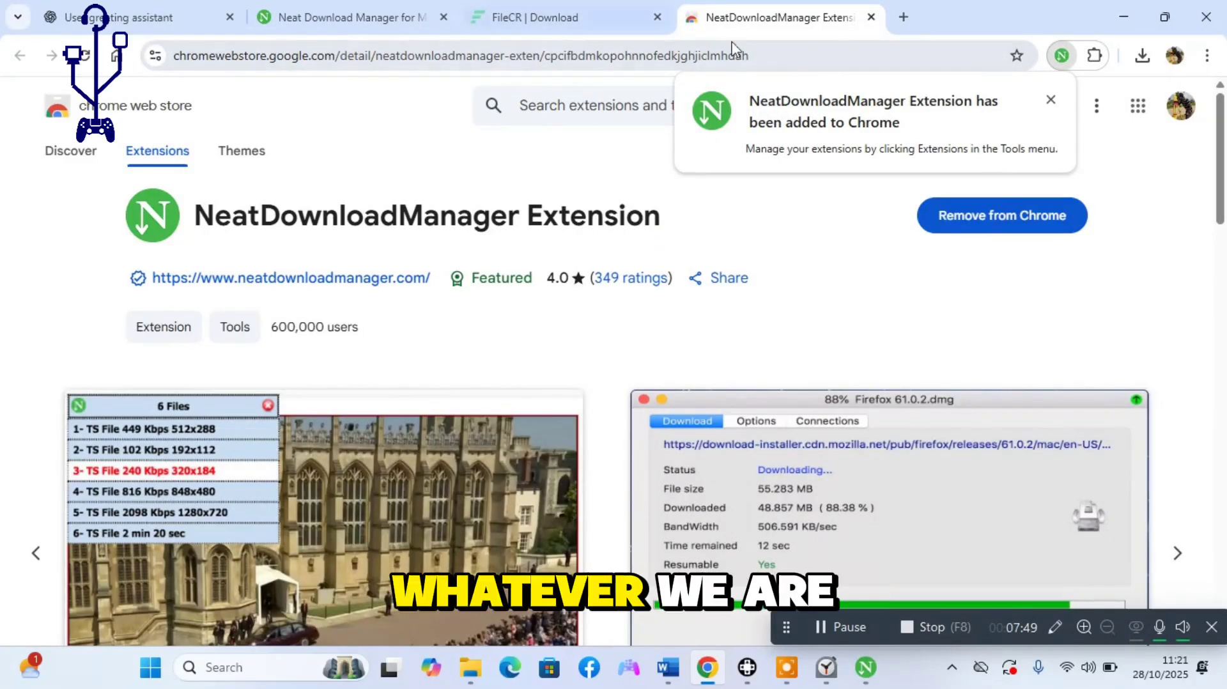
click(1050, 100)
Download QueueExplorer Professional again from the FileCR download page through Neat Download Manager, timing it with the stopwatch.
click(534, 17)
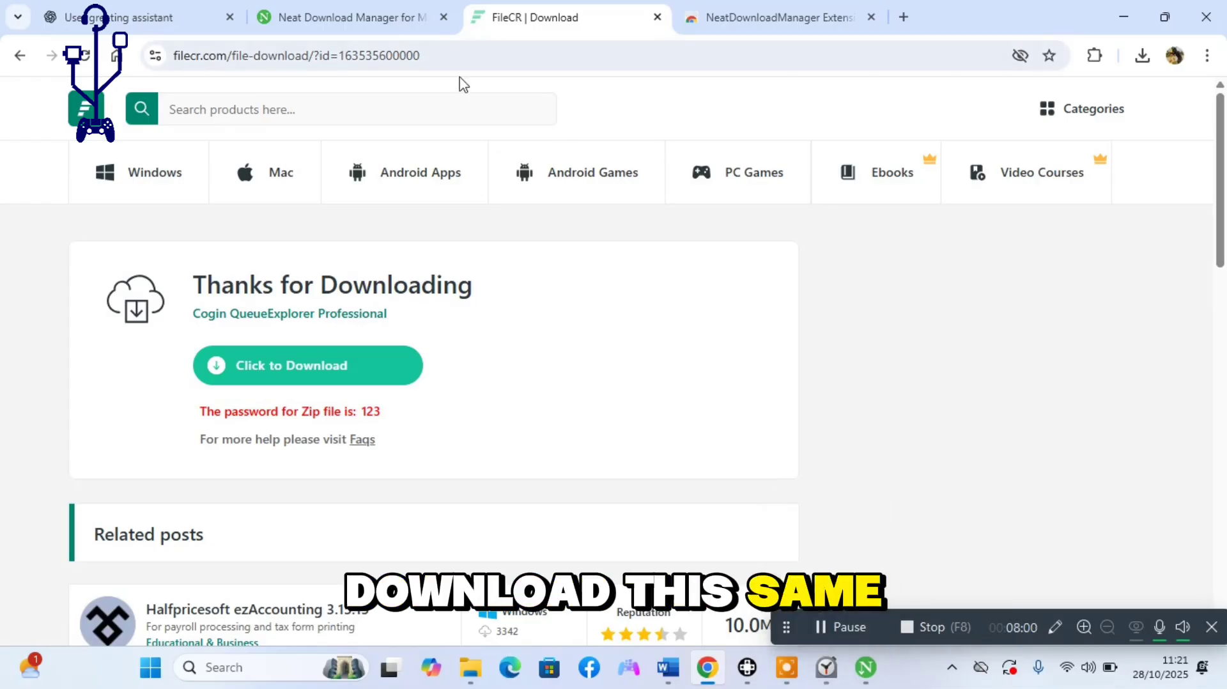
click(246, 381)
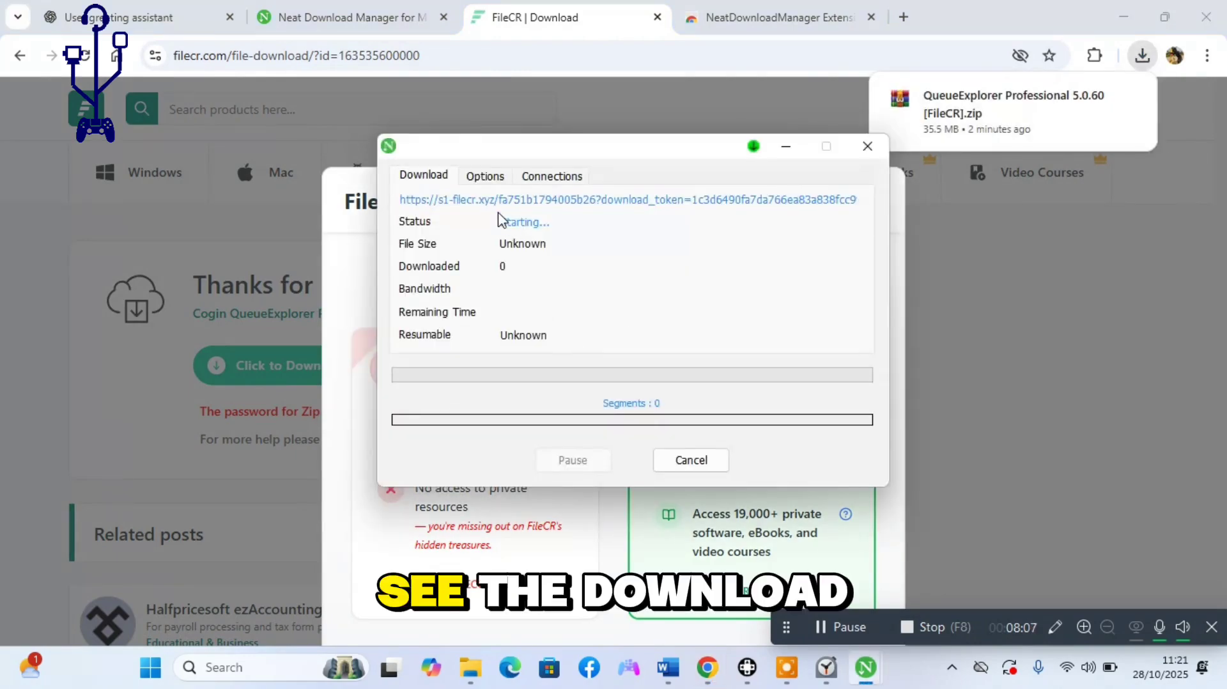
click(826, 667)
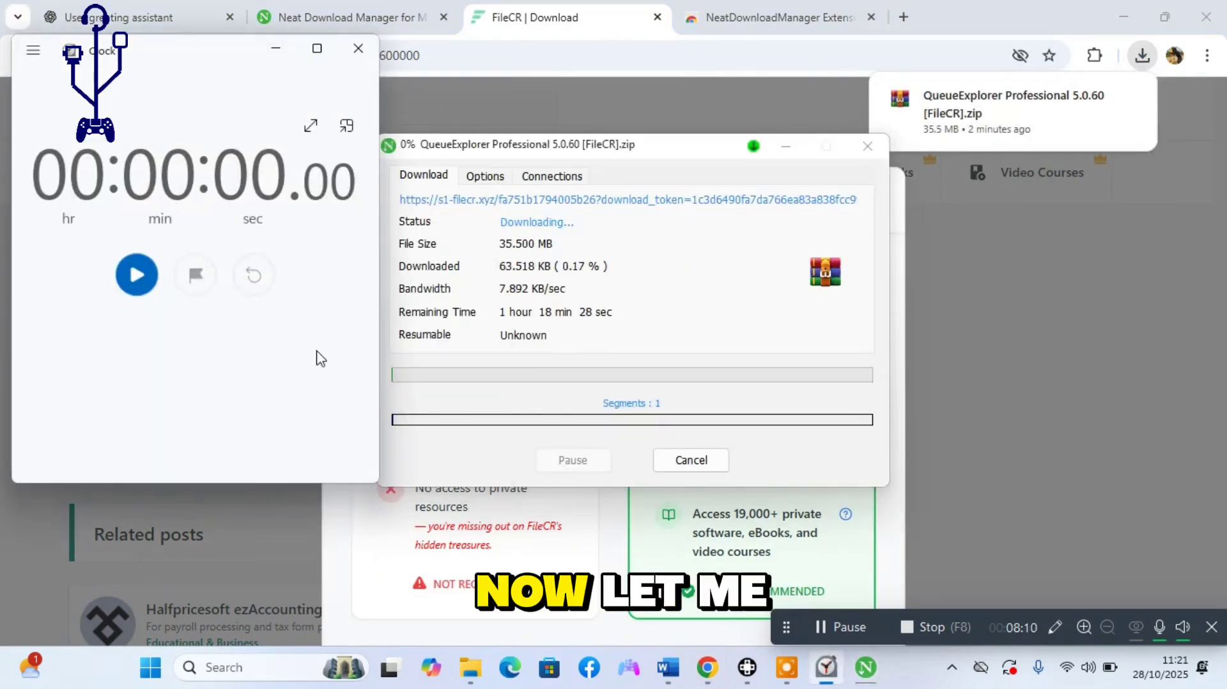
click(136, 275)
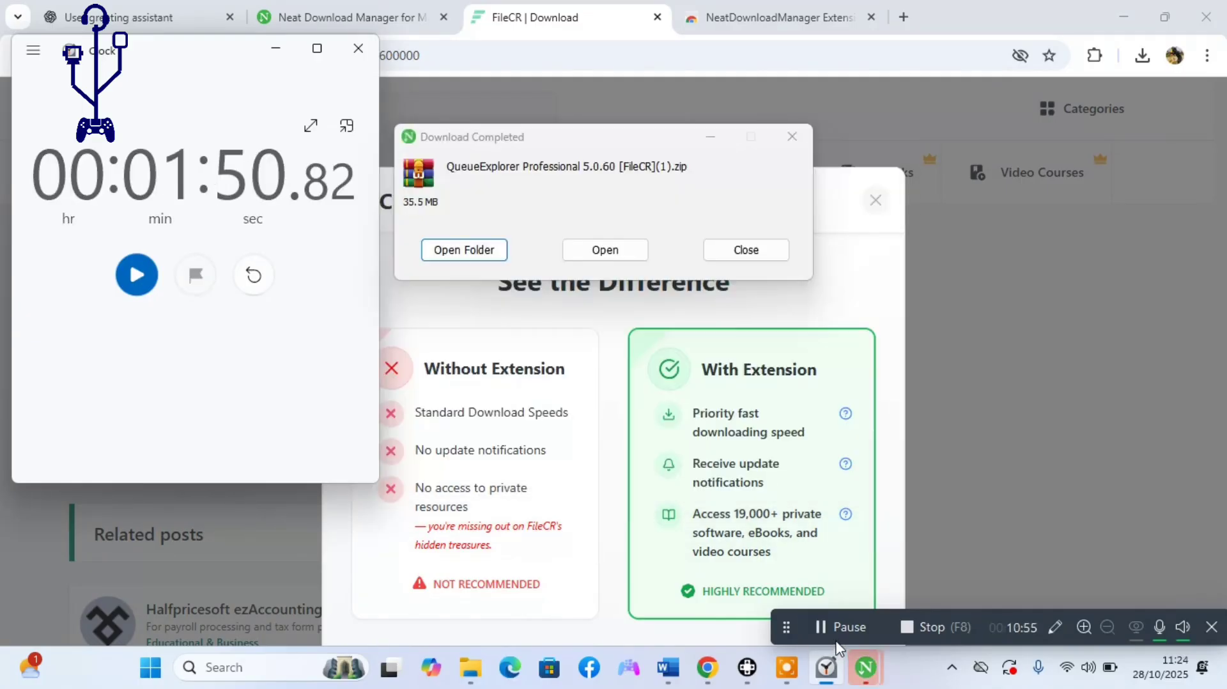
click(833, 632)
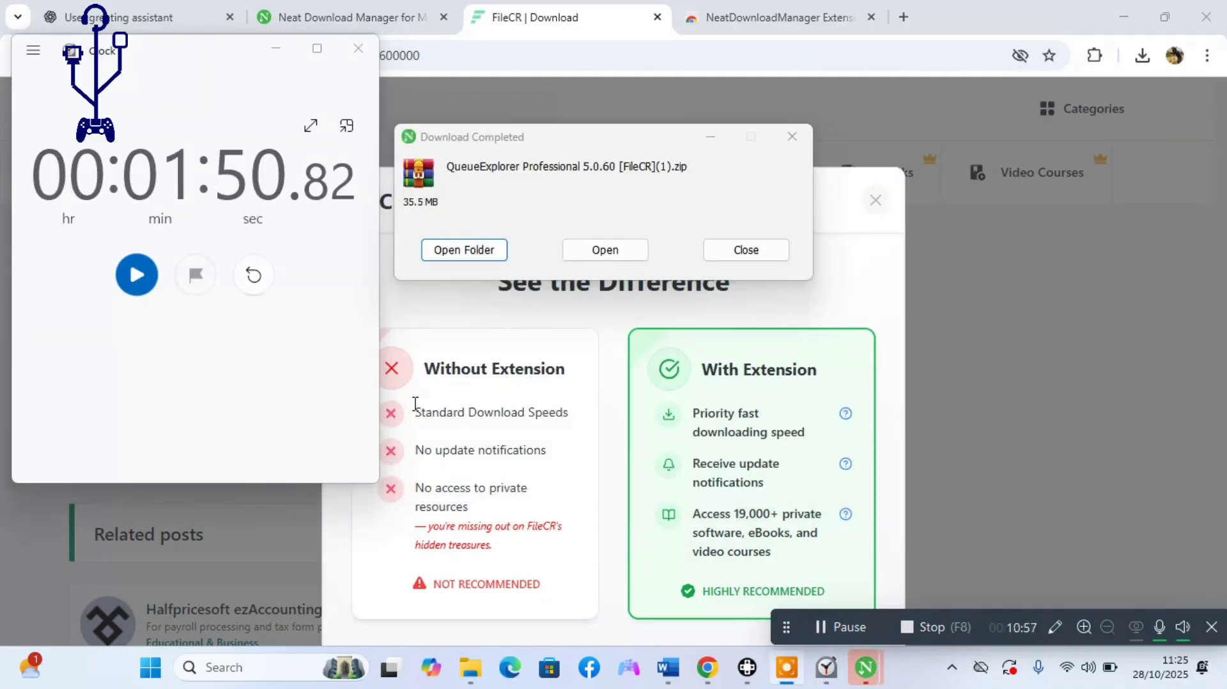